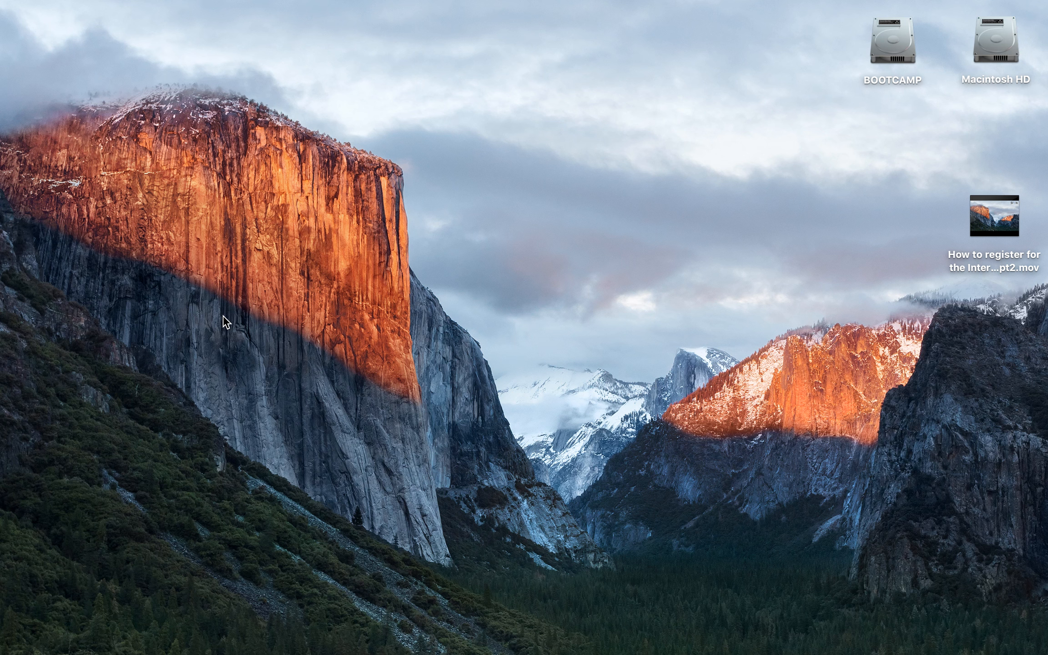
# Step: Switch to Chrome and save Physical Recreation as the award's major section
pyautogui.hotkey('ctrl', 'Right')
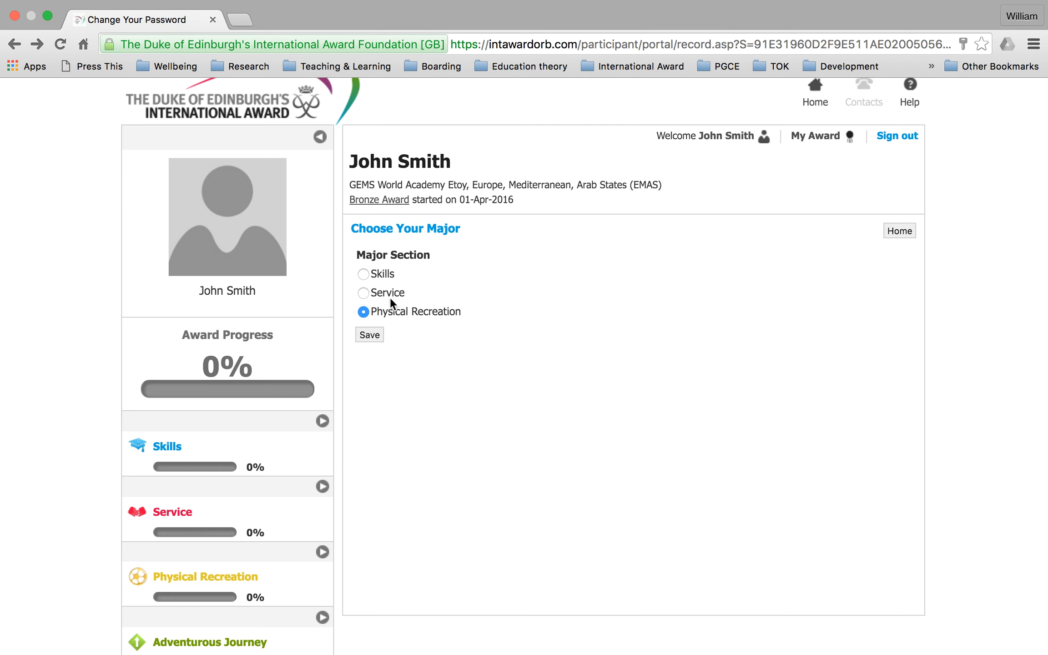
pyautogui.click(380, 340)
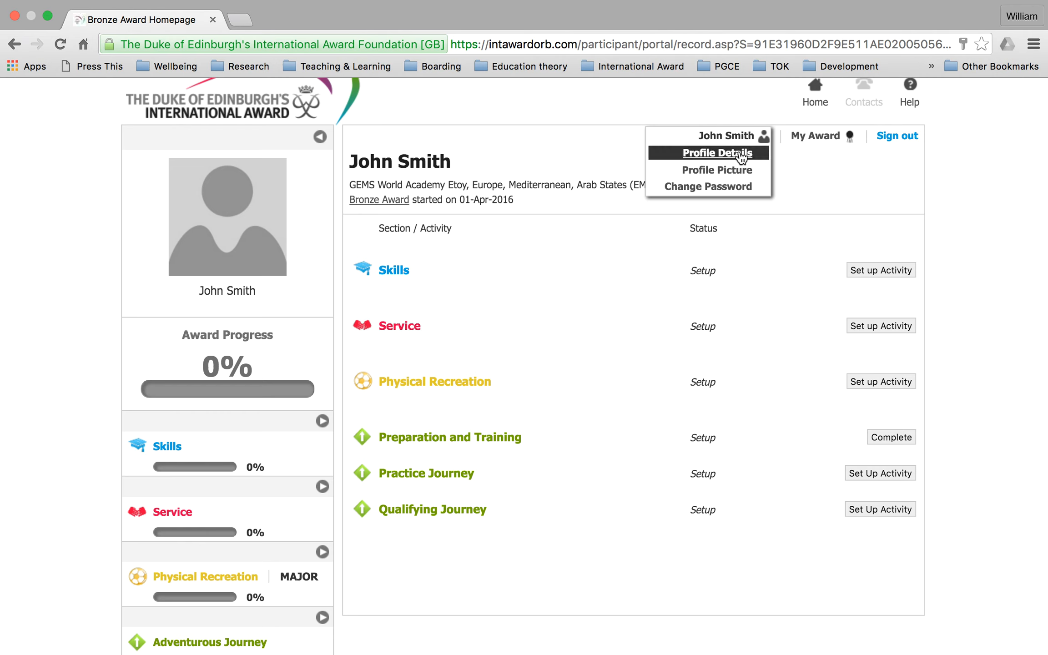
# Step: Open the participant's password change form, enter a new account password in both password fields, and submit it
pyautogui.moveTo(726, 135)
pyautogui.click(738, 193)
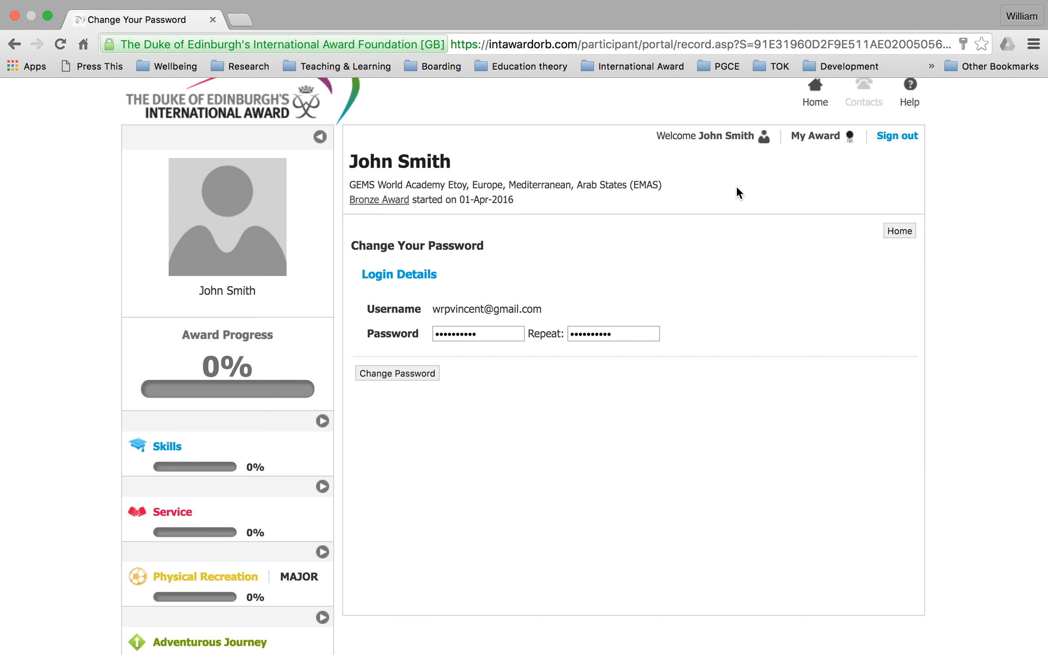
pyautogui.click(497, 336)
pyautogui.click(391, 336)
pyautogui.click(488, 333)
pyautogui.moveTo(487, 332); pyautogui.dragTo(428, 336)
pyautogui.write('••••••')
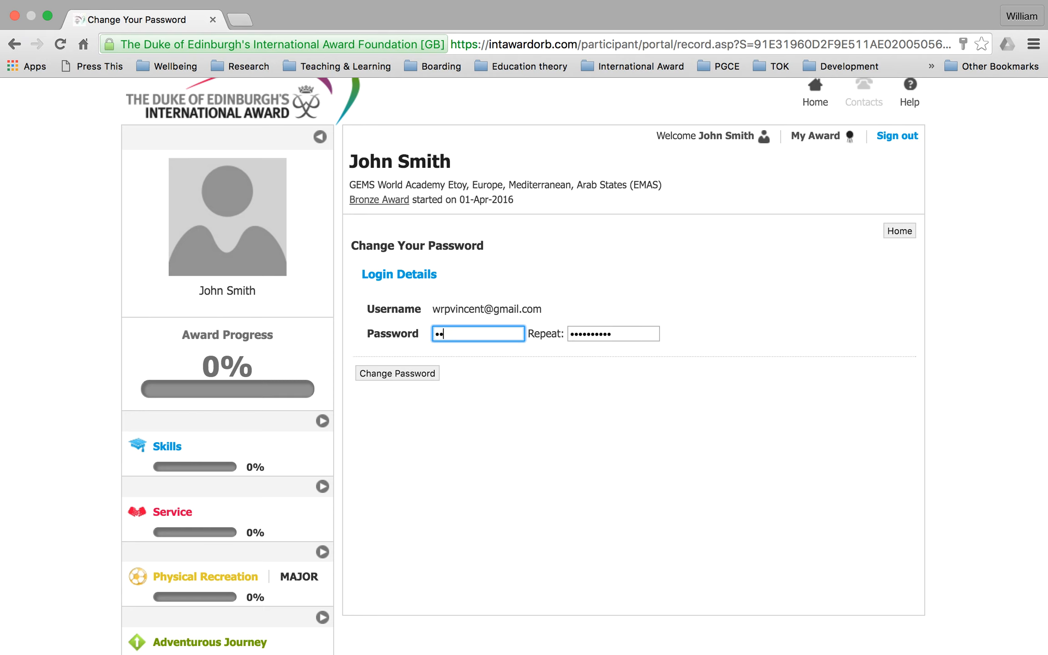
pyautogui.write('••')
pyautogui.press('Tab')
pyautogui.write('••••••••')
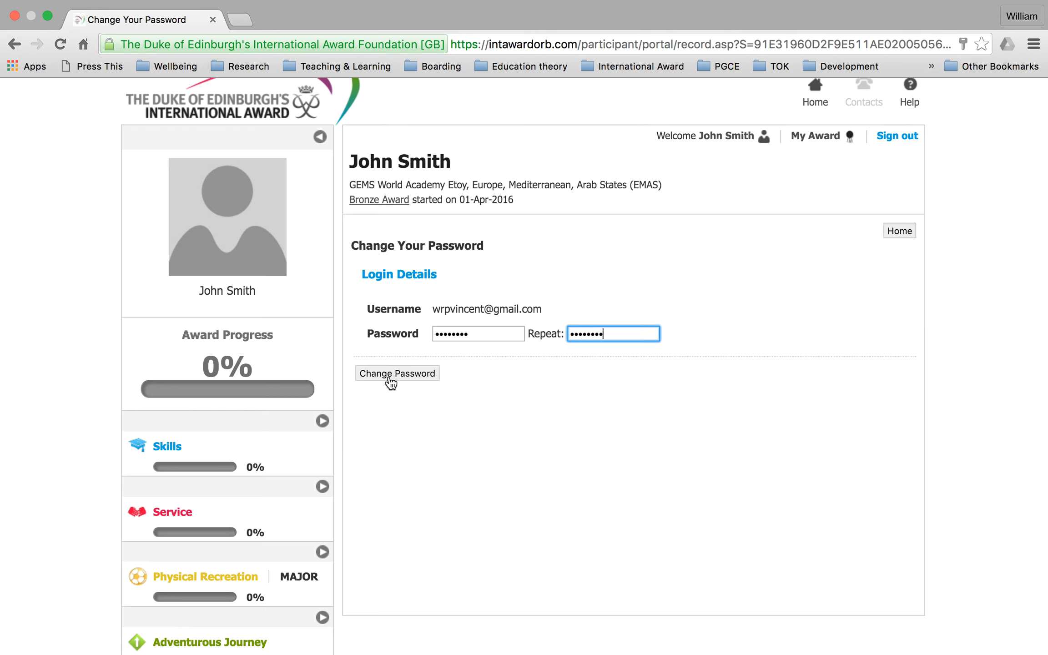
pyautogui.click(405, 373)
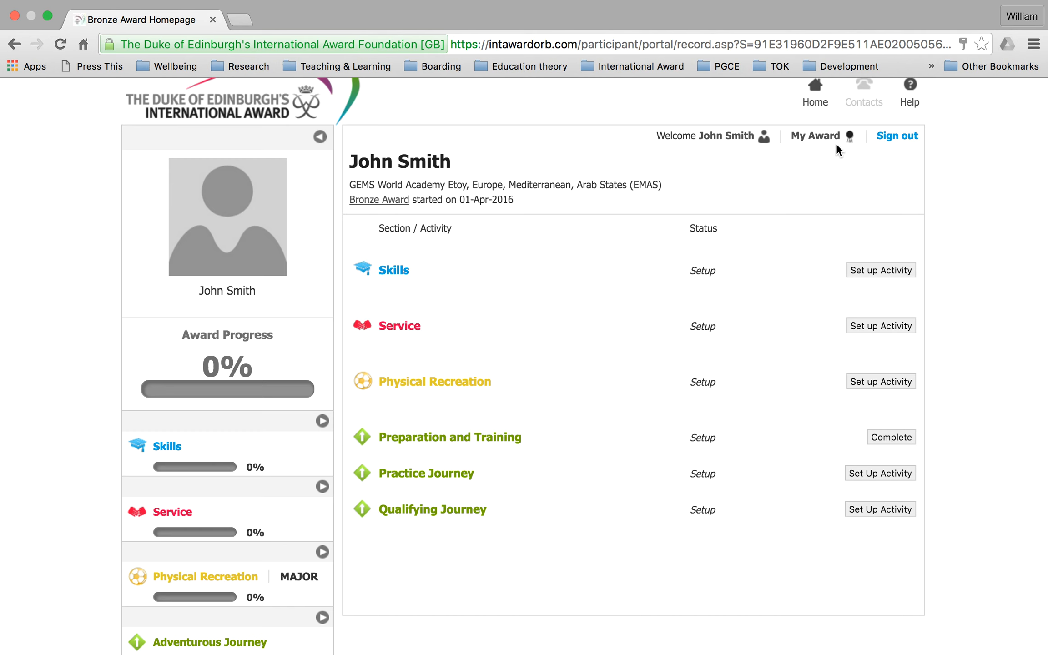
# Step: Change the award's major section to Skills and save the choice
pyautogui.moveTo(831, 139)
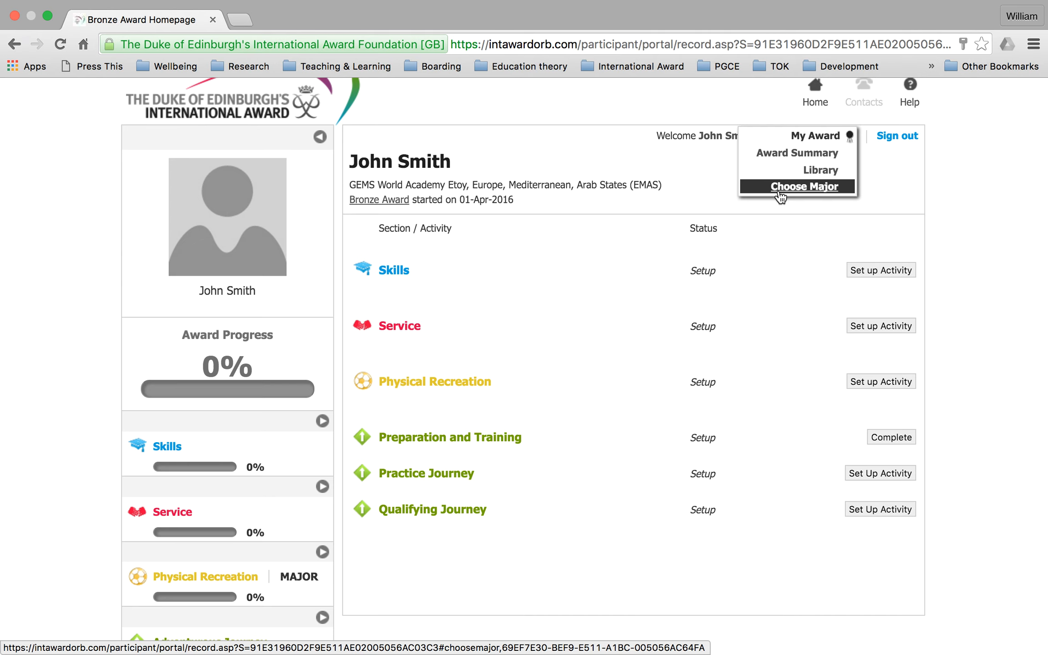
pyautogui.click(803, 187)
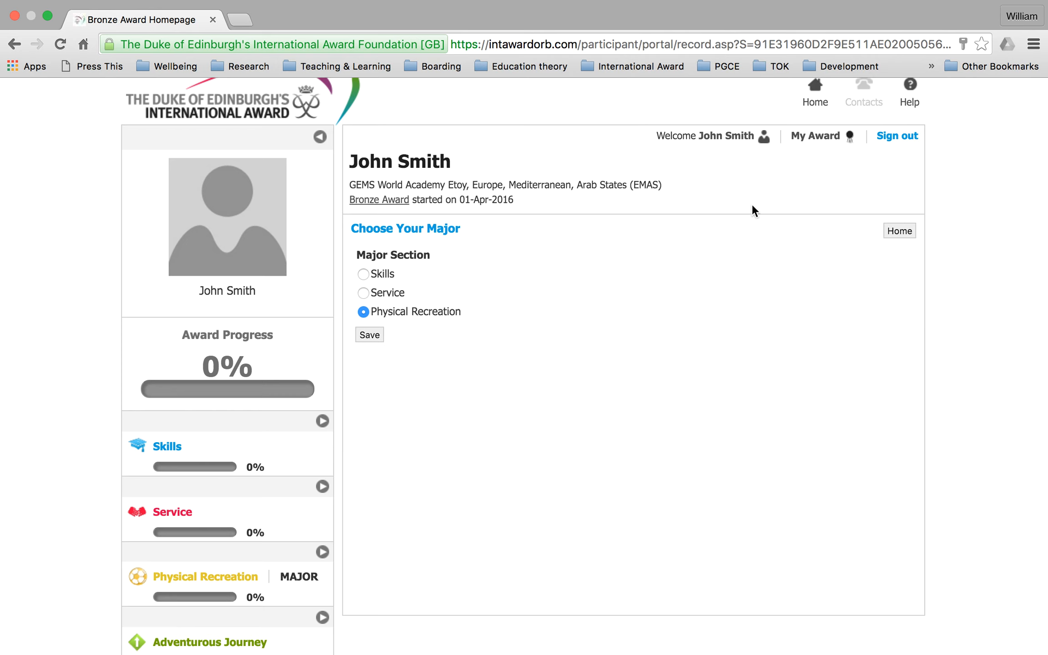
pyautogui.click(363, 274)
pyautogui.click(367, 335)
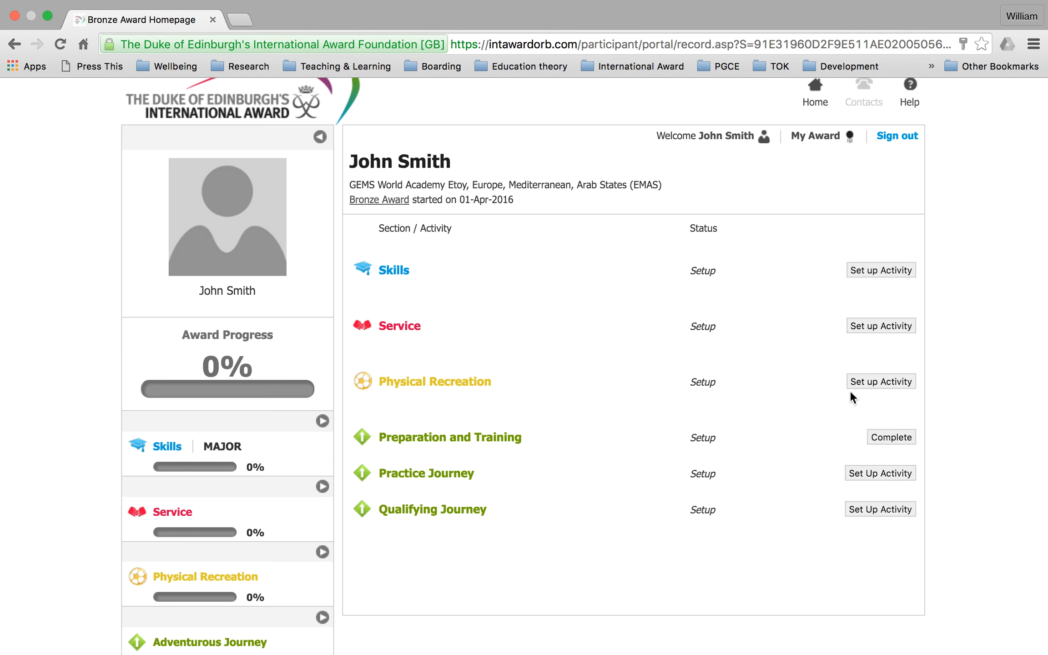
# Step: Start setting up a new activity for the Skills section
pyautogui.click(877, 269)
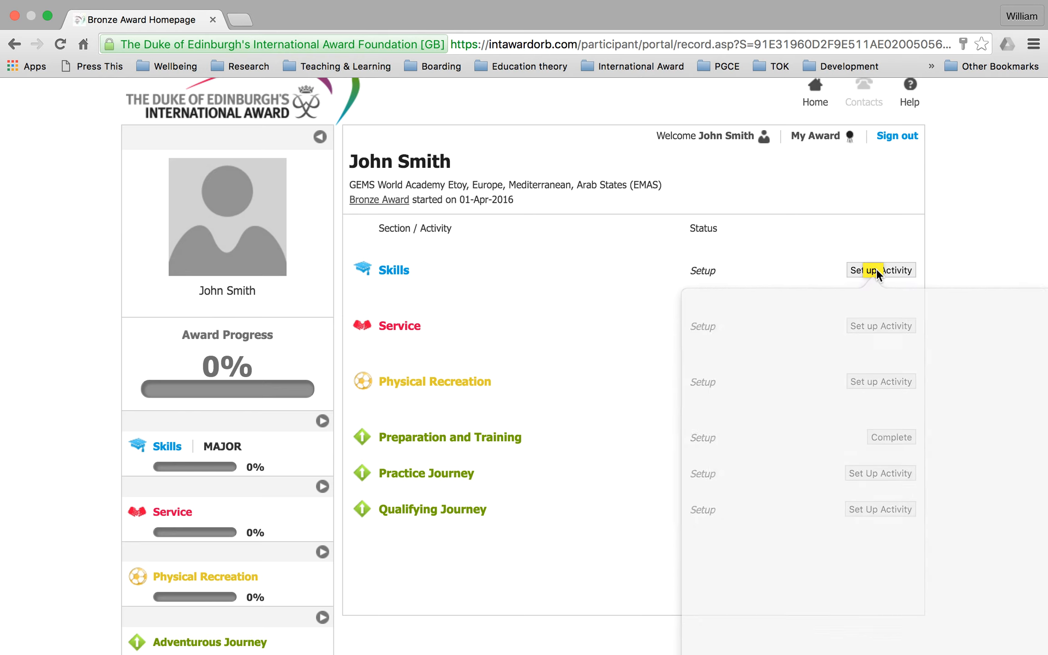
pyautogui.click(833, 252)
pyautogui.click(872, 272)
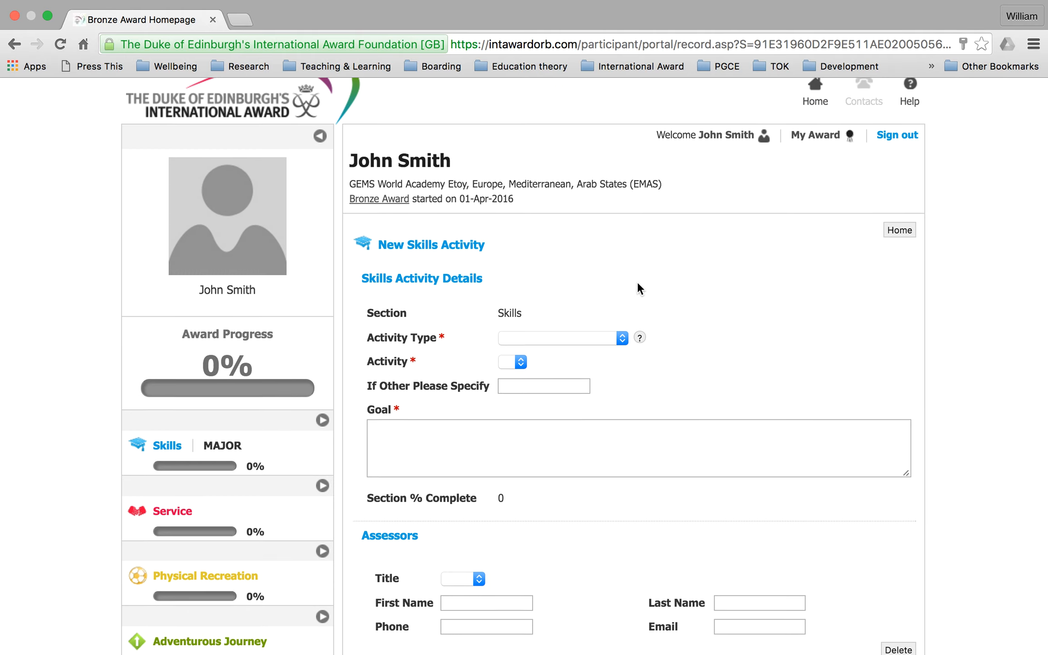
# Step: Set the activity type to Musical Instrument, the activity to Saxophone, and the goal to "Pass my Grade 1 examination"
pyautogui.scroll(-2, 637, 281)
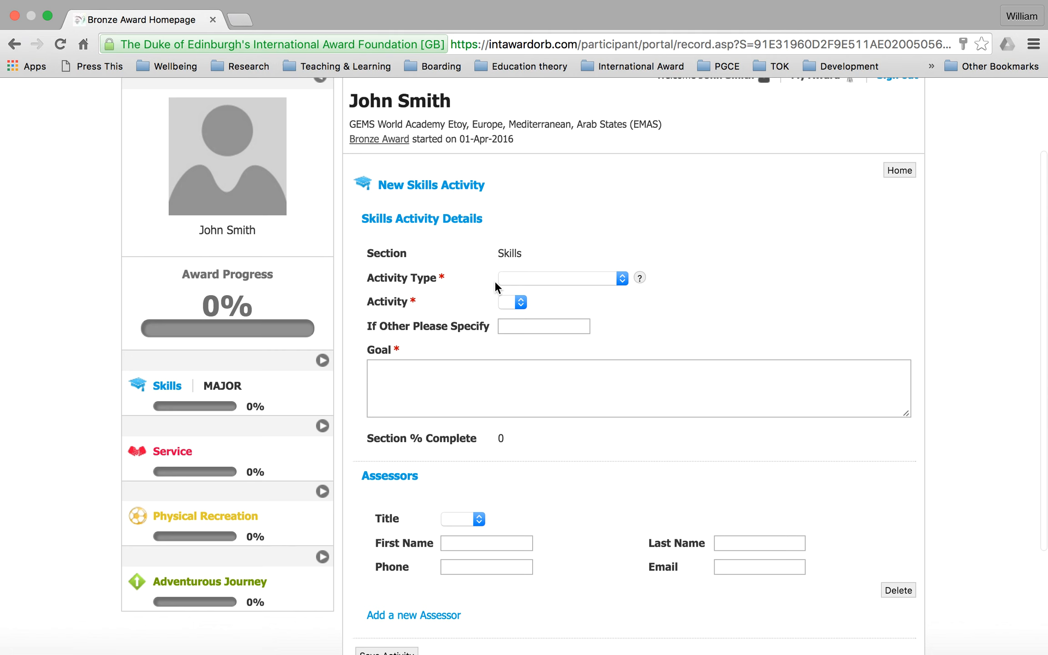
pyautogui.click(622, 278)
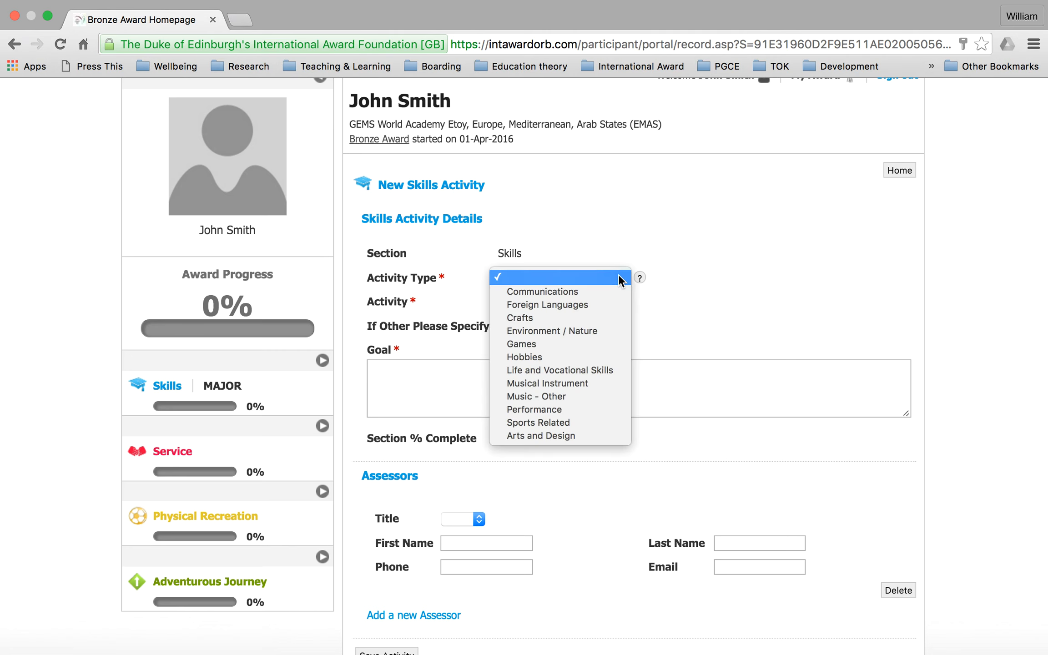
pyautogui.click(582, 384)
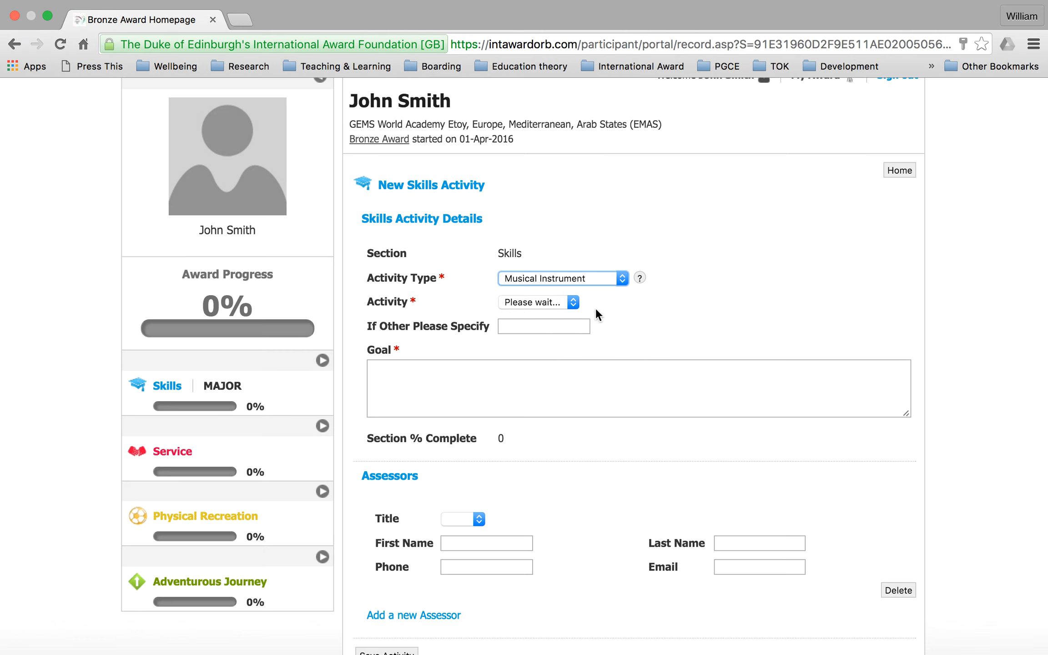
pyautogui.click(572, 306)
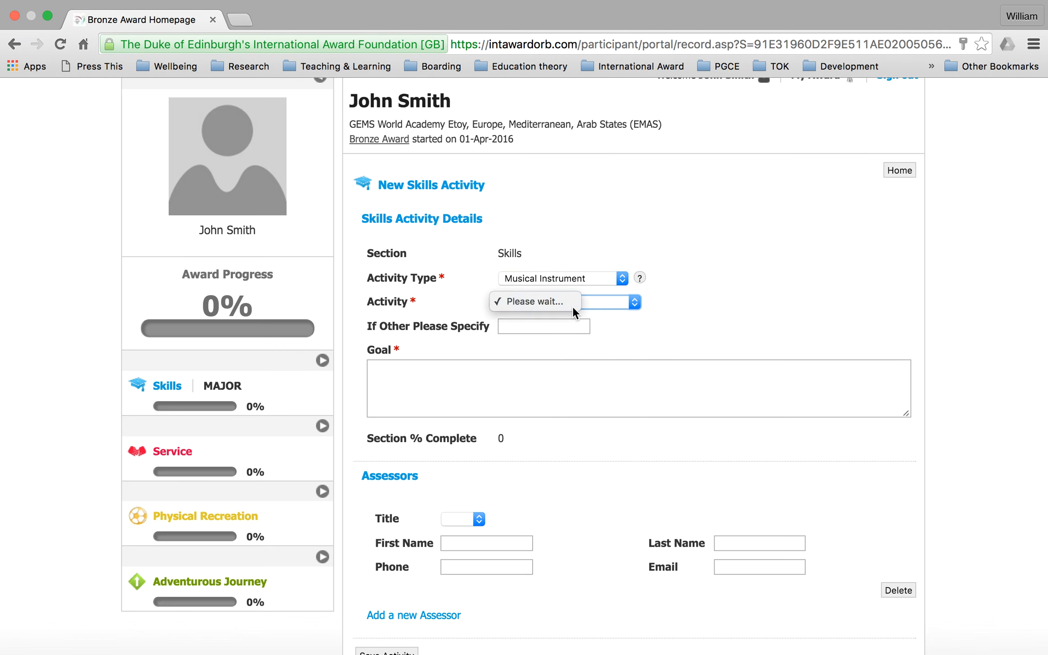
pyautogui.click(634, 302)
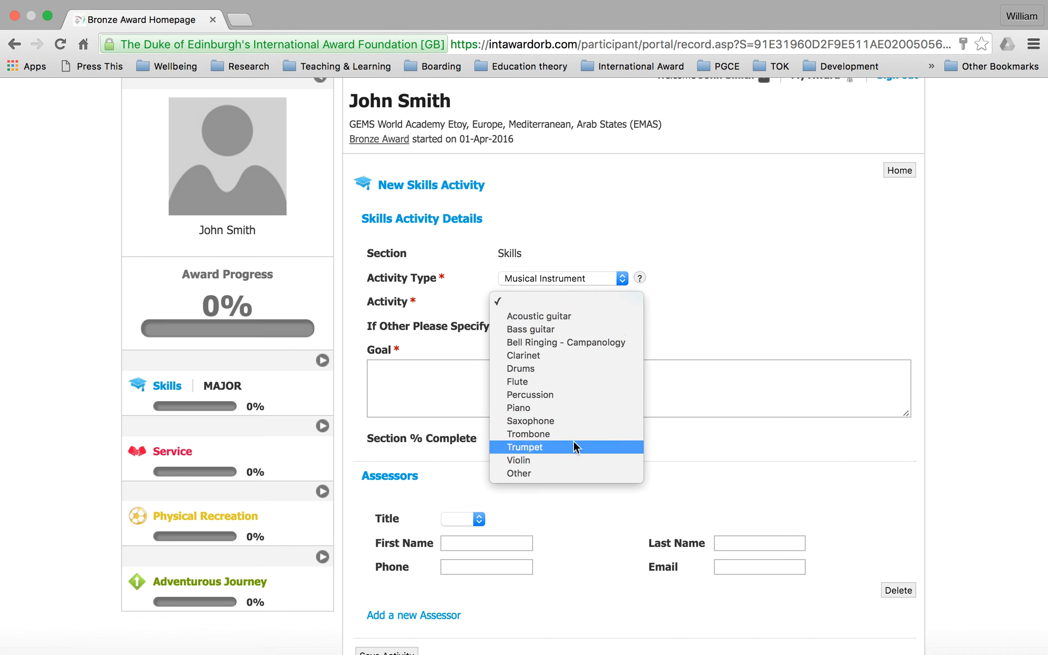
pyautogui.click(582, 419)
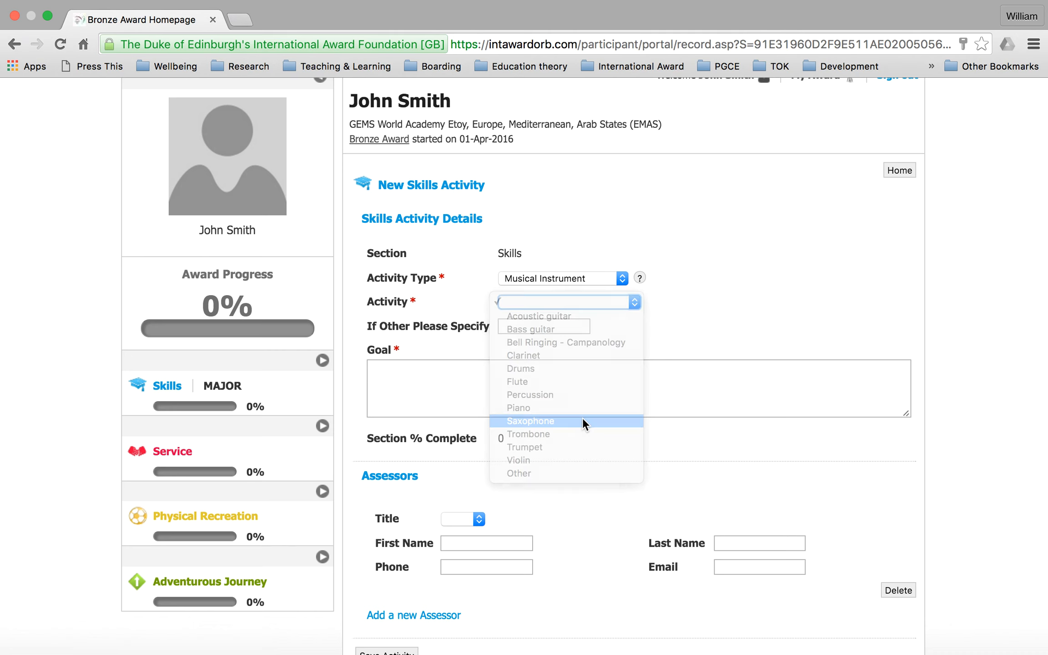
pyautogui.click(420, 376)
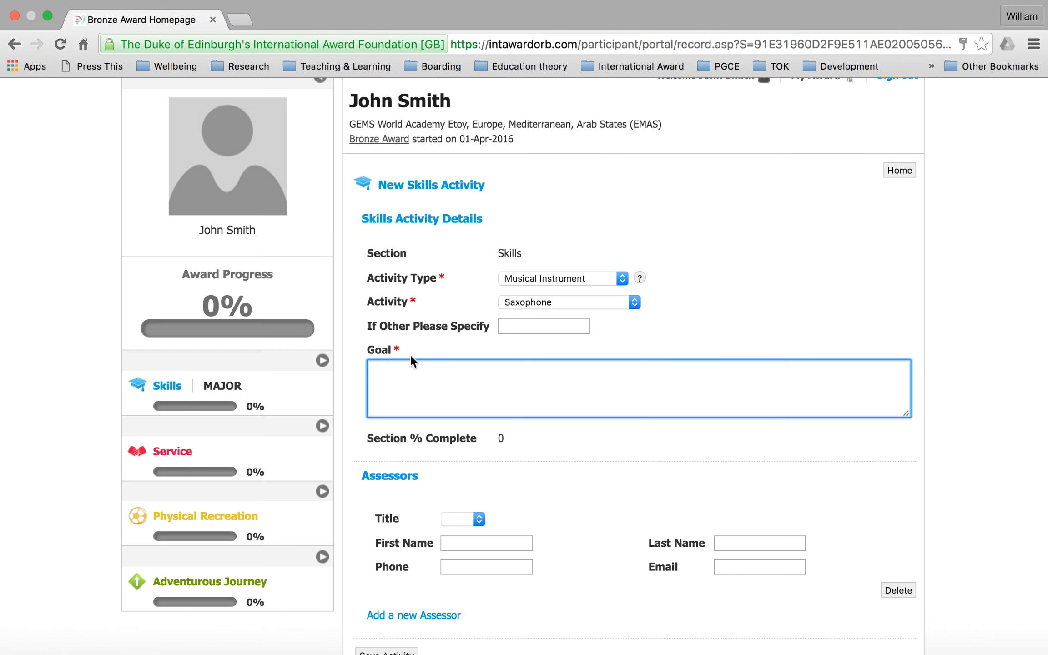
pyautogui.write('Pass my Grade 1 examination')
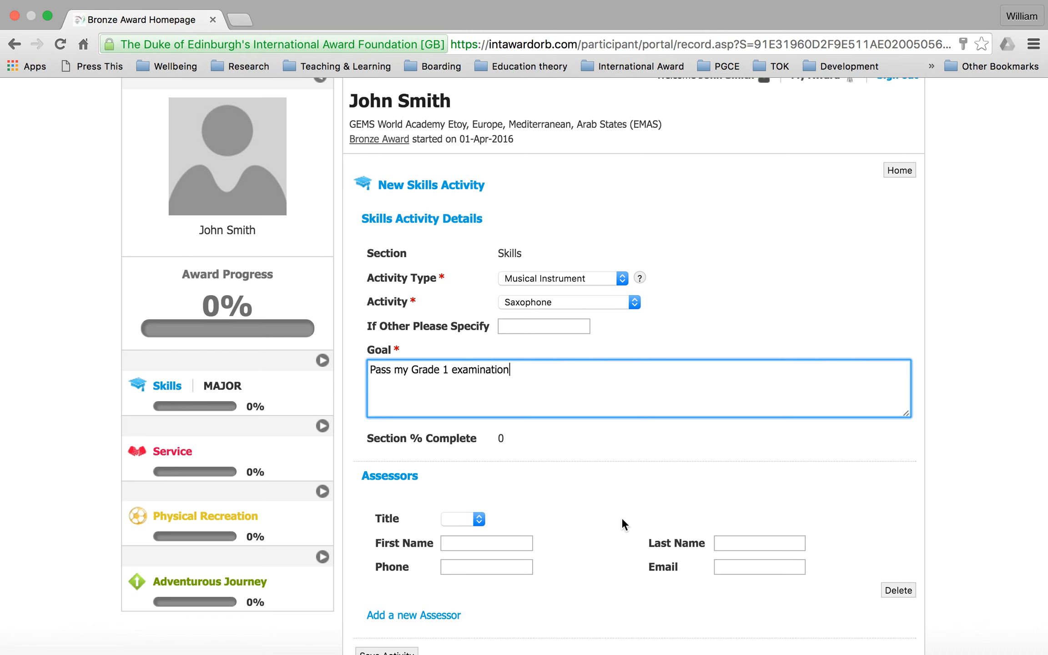
pyautogui.scroll(-3, 647, 480)
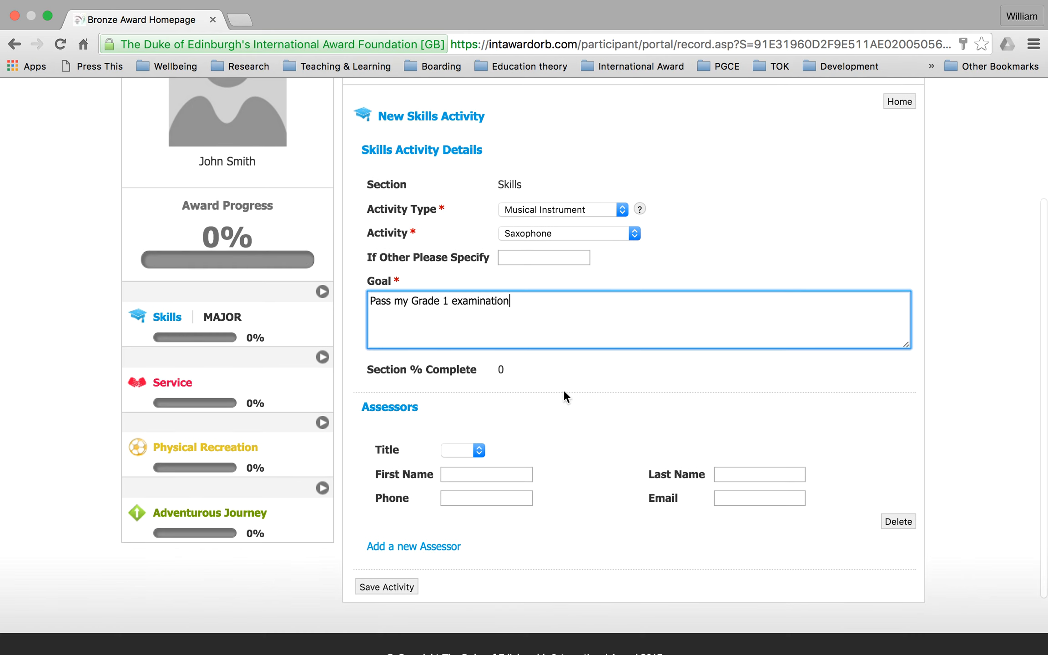
pyautogui.click(471, 450)
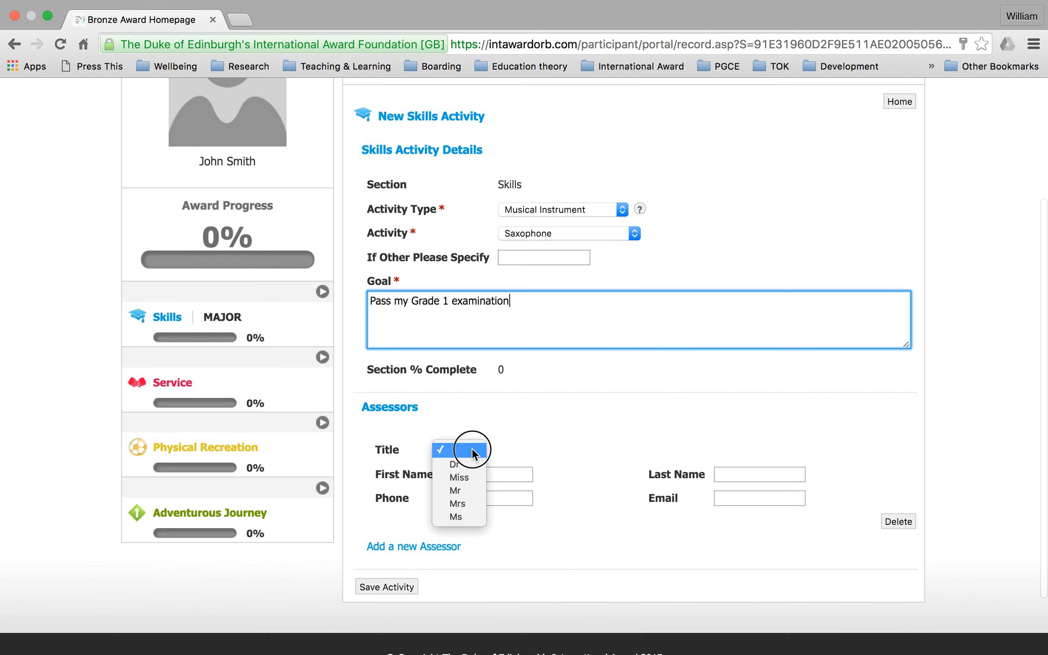
pyautogui.click(469, 491)
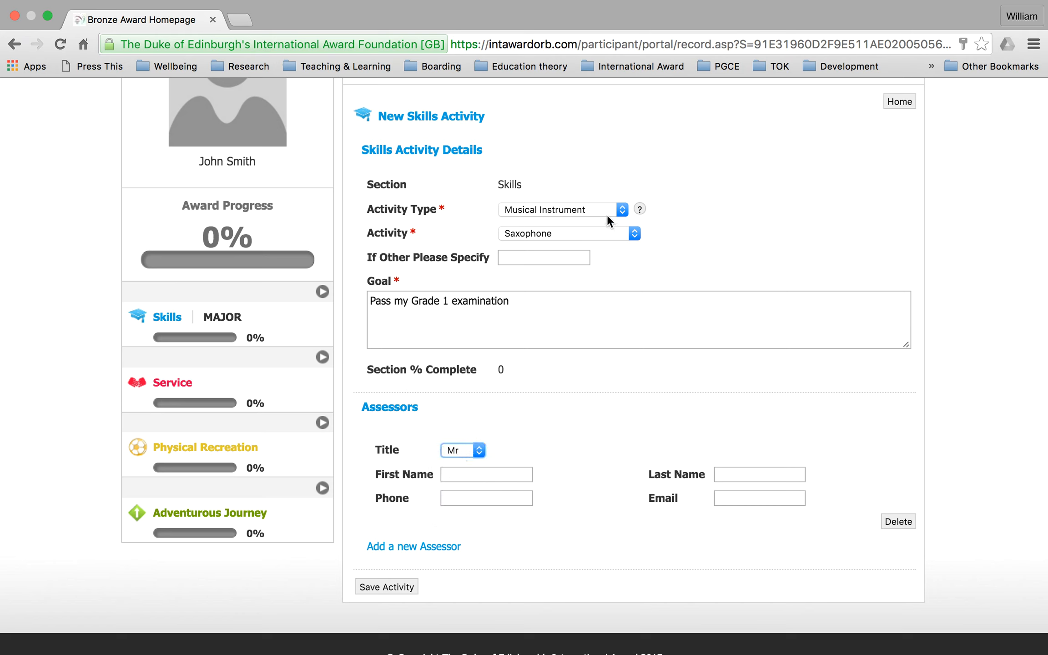
pyautogui.click(470, 454)
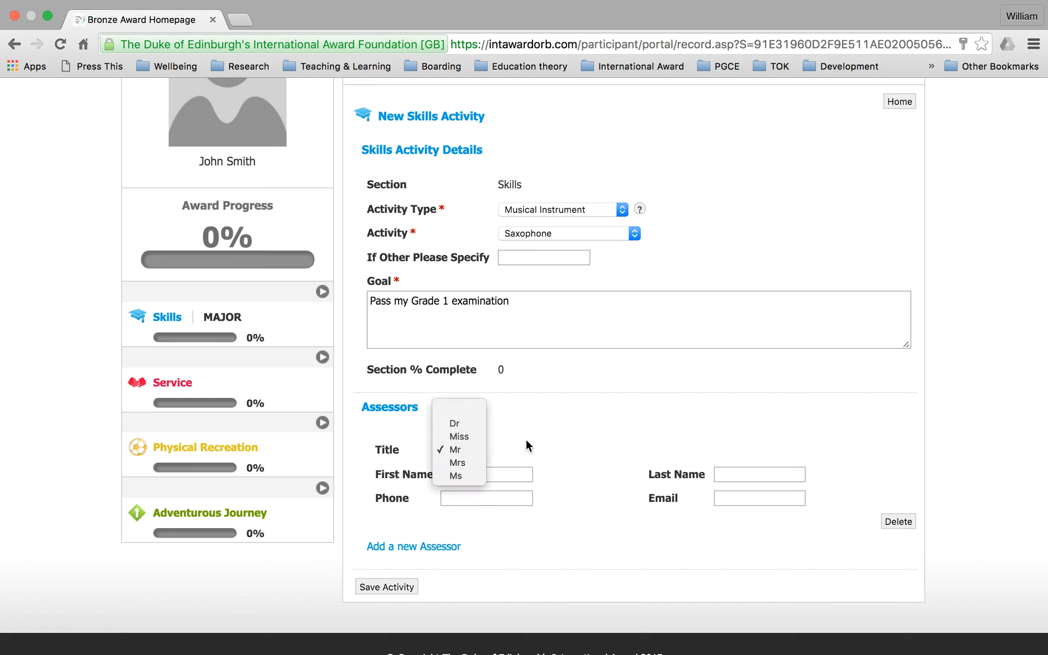
pyautogui.click(454, 408)
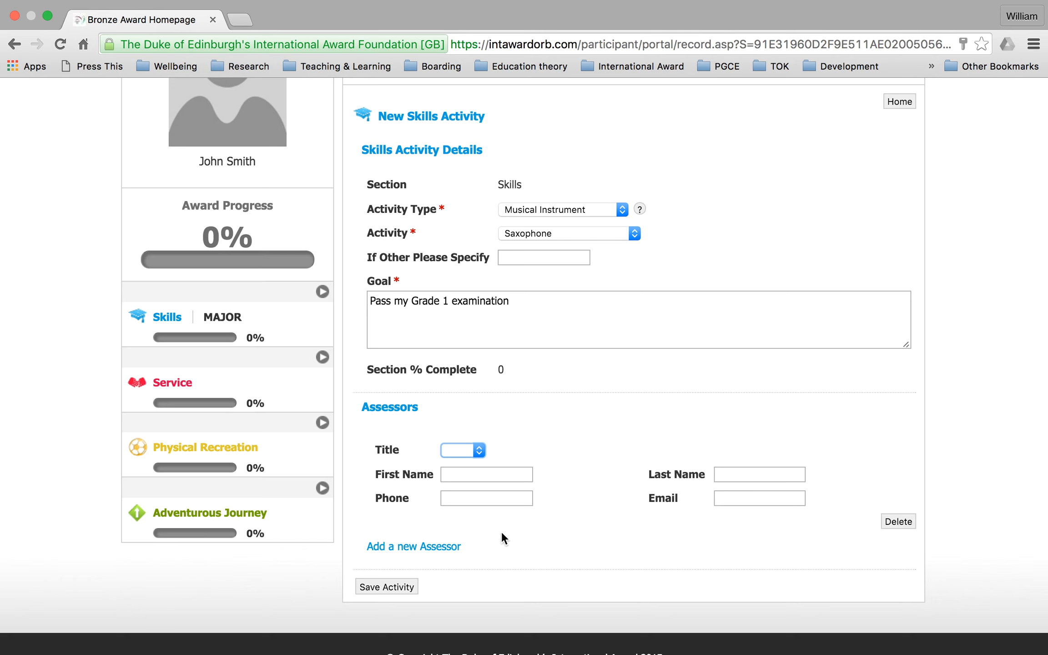
# Step: Save the new Skills activity without assessor details, and reopen its details for editing and save them again
pyautogui.click(371, 587)
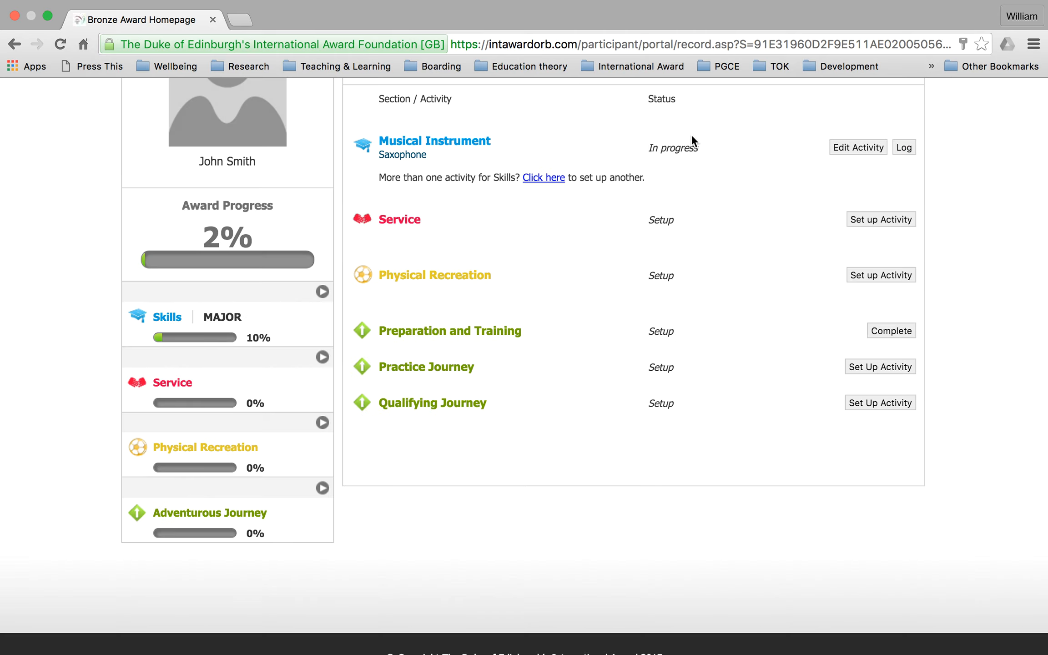
pyautogui.scroll(2, 667, 136)
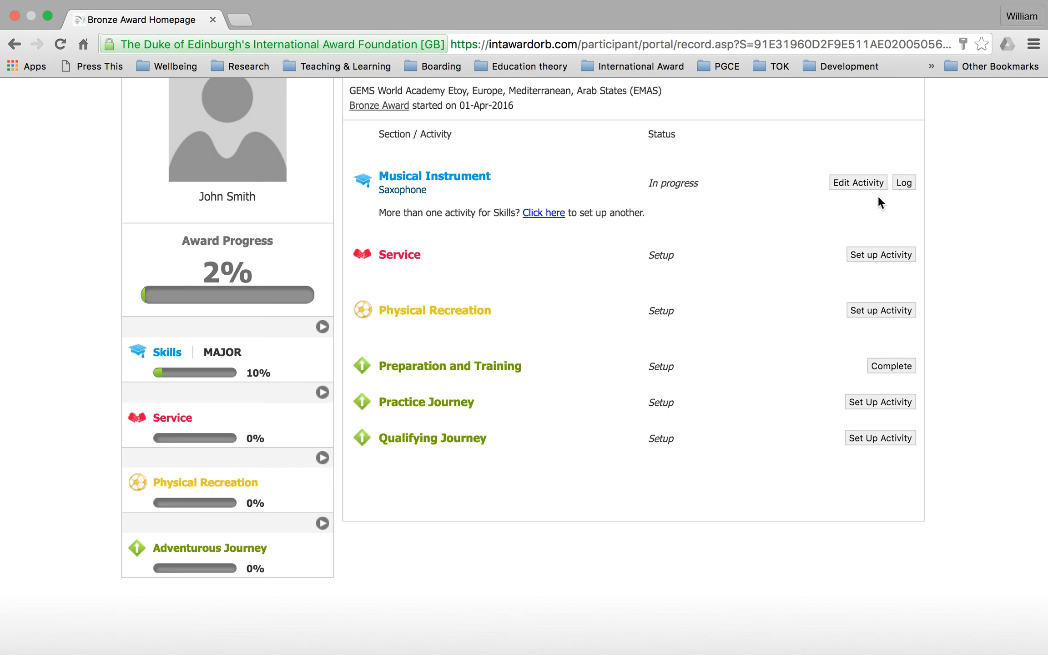
pyautogui.click(855, 183)
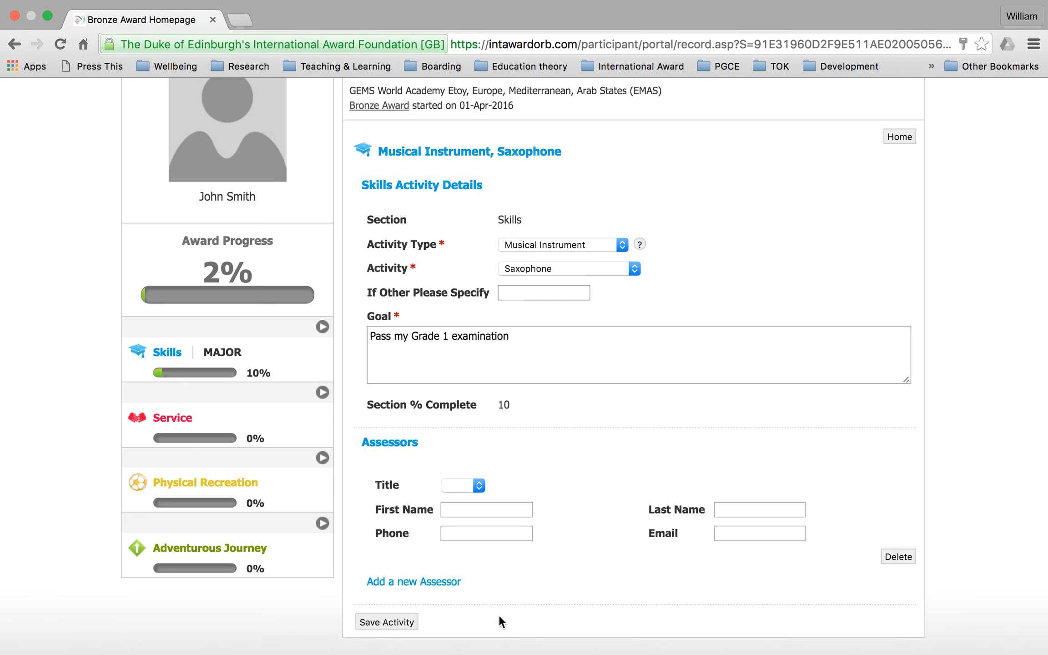
pyautogui.click(381, 624)
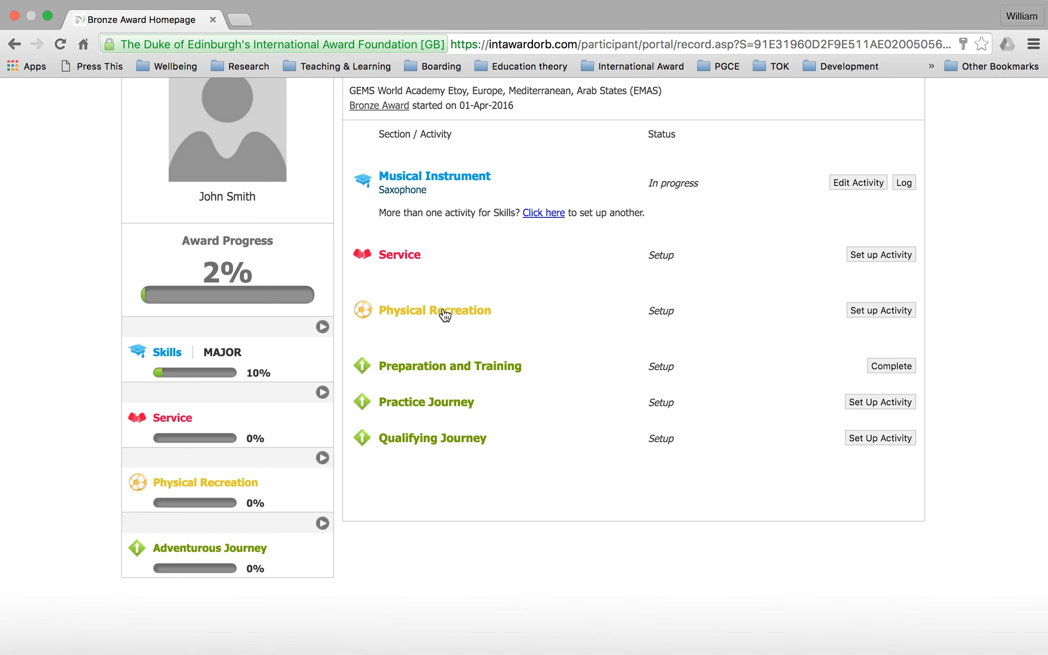
# Step: Add a log entry to the Saxophone activity dated 02-Apr-2016 and save it
pyautogui.click(912, 183)
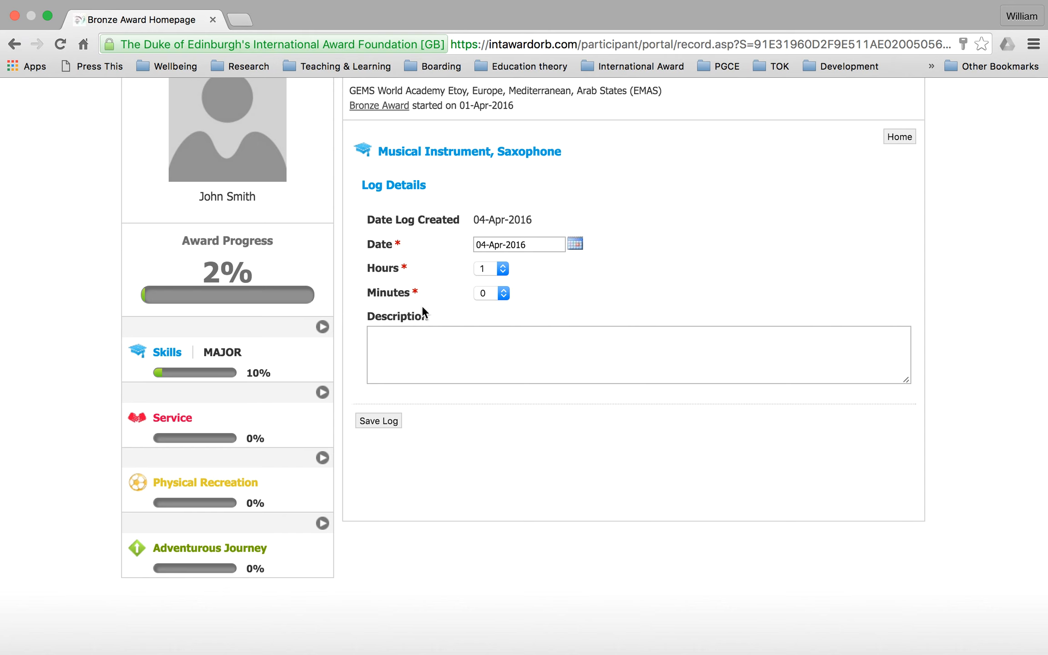
pyautogui.click(376, 422)
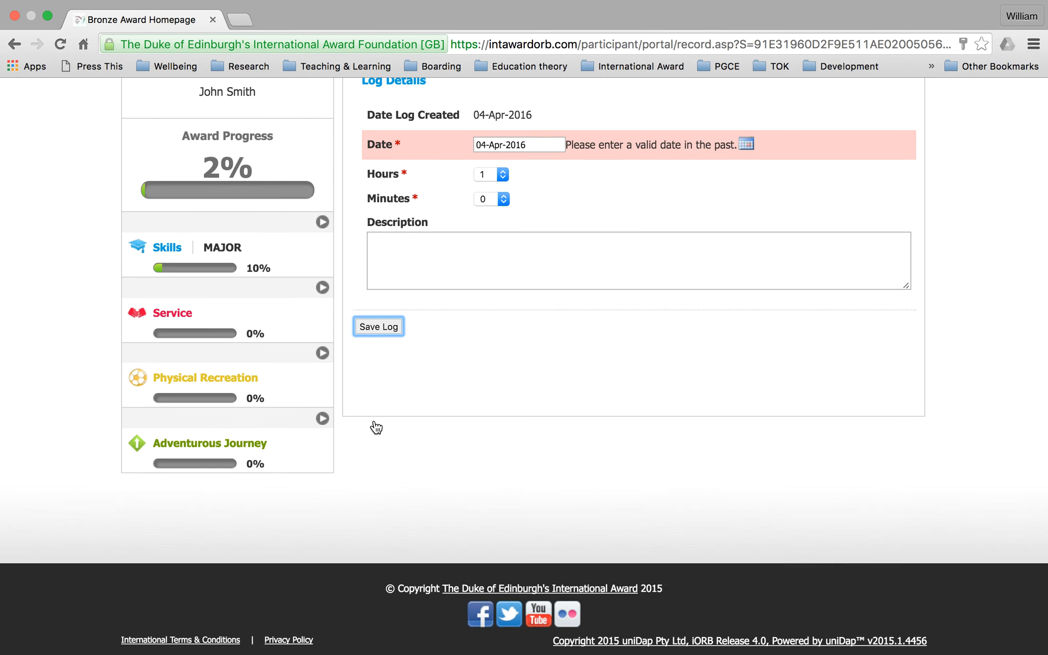
pyautogui.scroll(-1, 380, 414)
pyautogui.click(747, 134)
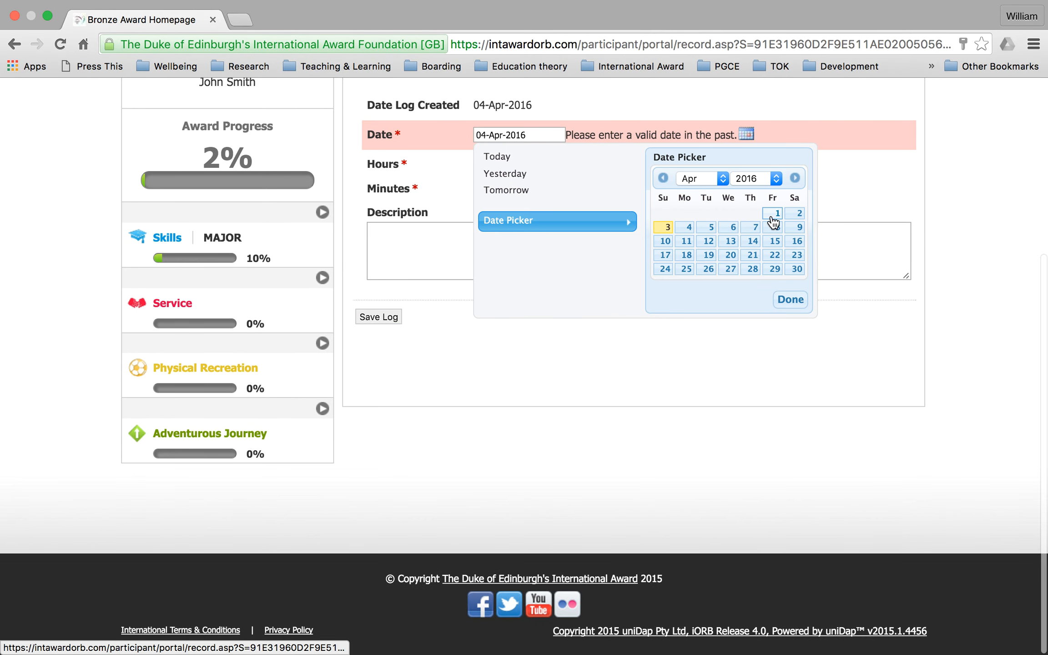
pyautogui.click(798, 215)
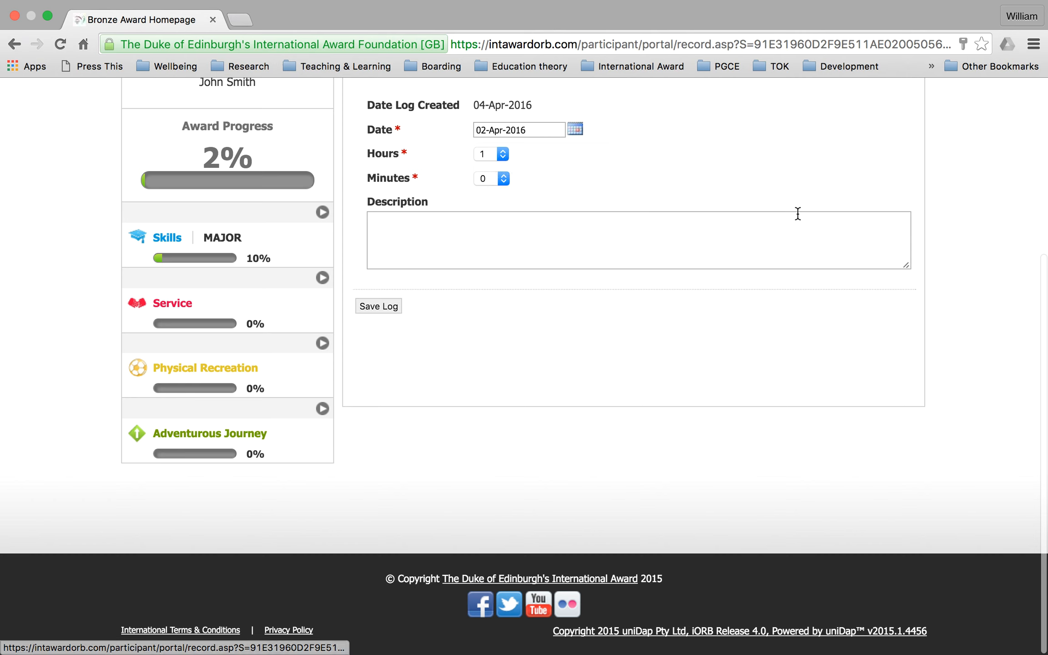
pyautogui.click(380, 306)
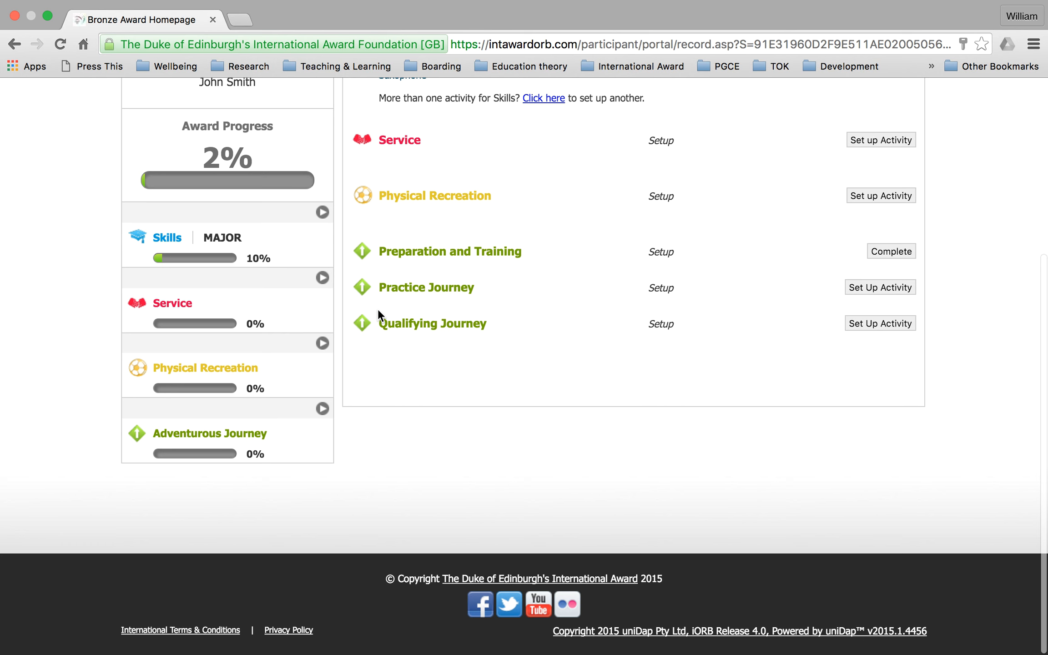
pyautogui.scroll(3, 518, 262)
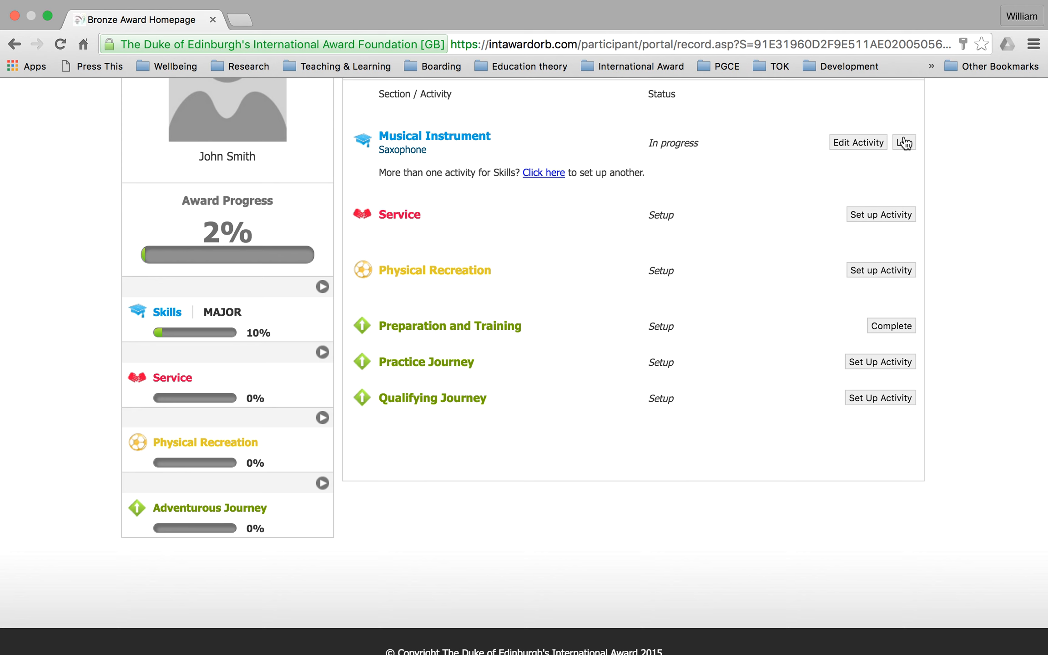
pyautogui.scroll(5, 800, 175)
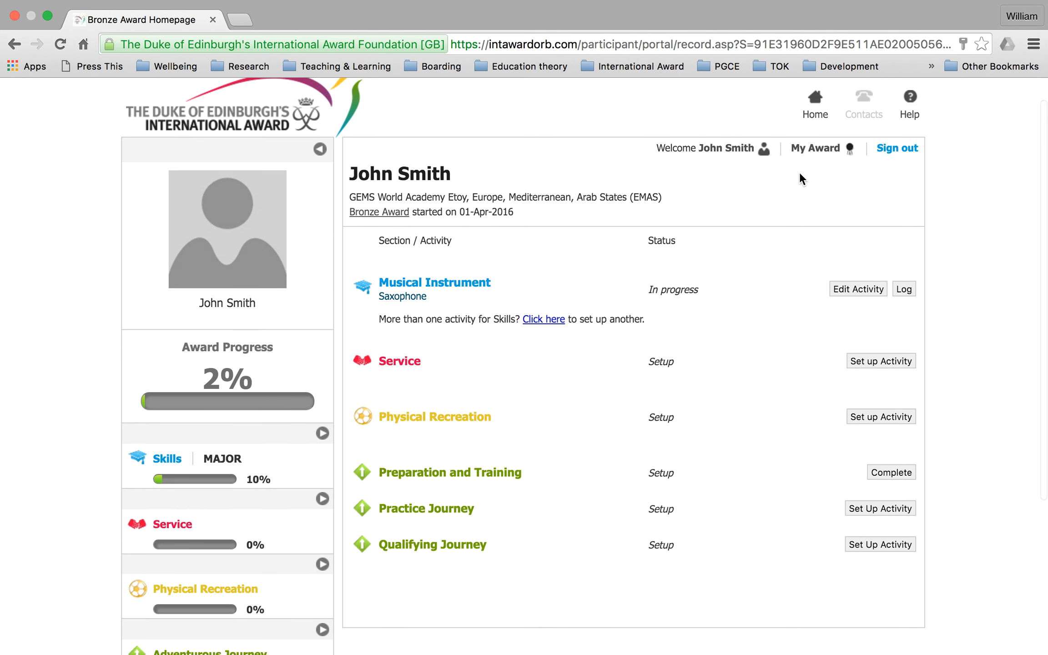